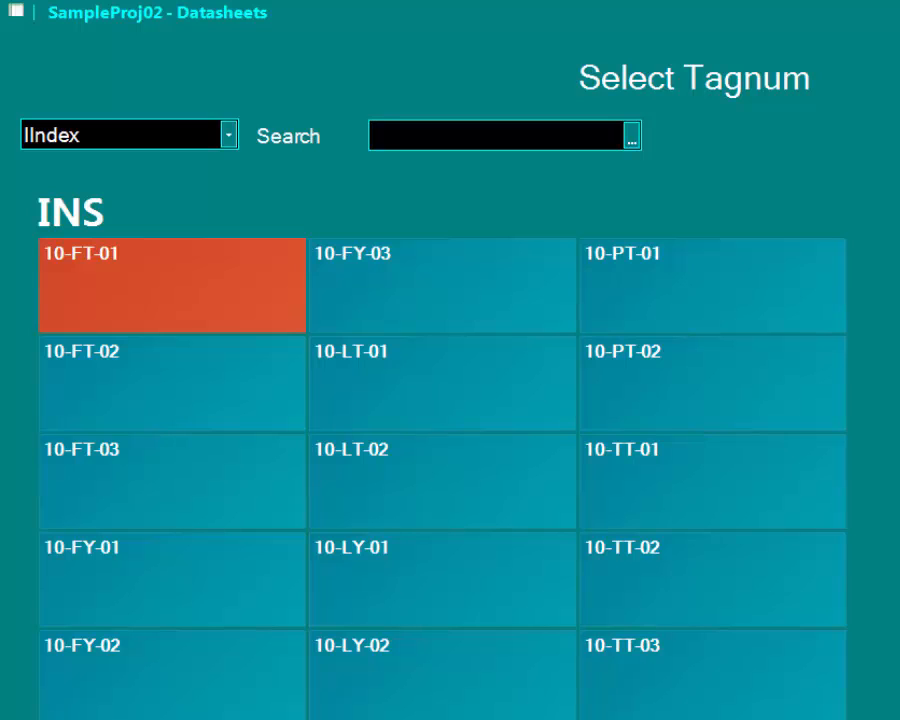
Step: Search the IIndex tags for "pt" and choose tag 10-PT-01 for the new datasheet
{"action": "type", "text": "pt"}
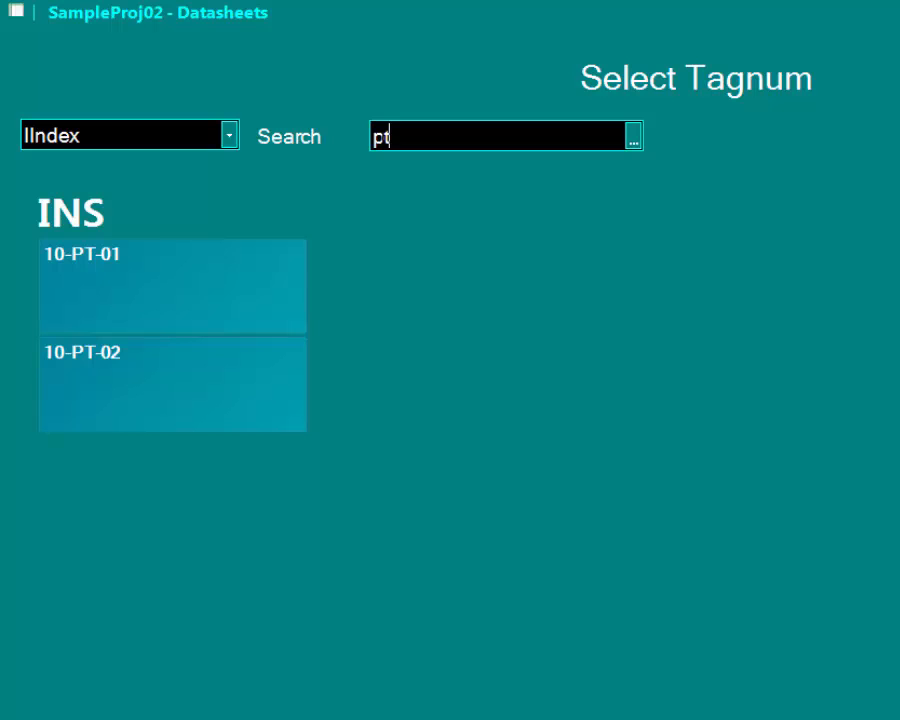
{"action": "left_click", "coordinate": [183, 286]}
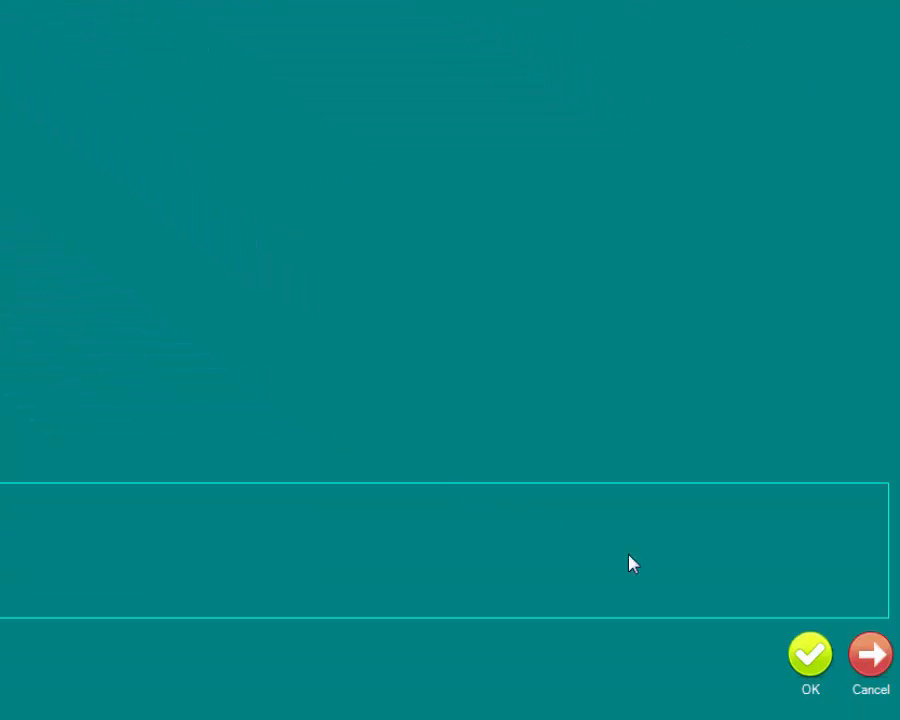
{"action": "left_click", "coordinate": [834, 669]}
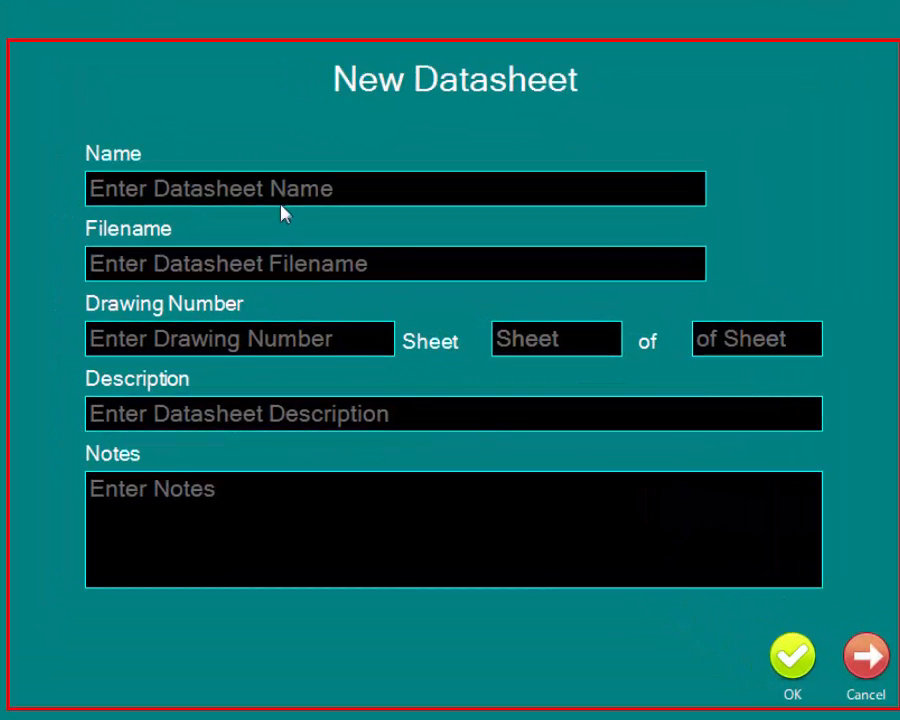
Step: Create the datasheet with name, filename and drawing number 10-PT-01, numbered as sheet 1 of 1
{"action": "left_click", "coordinate": [240, 189]}
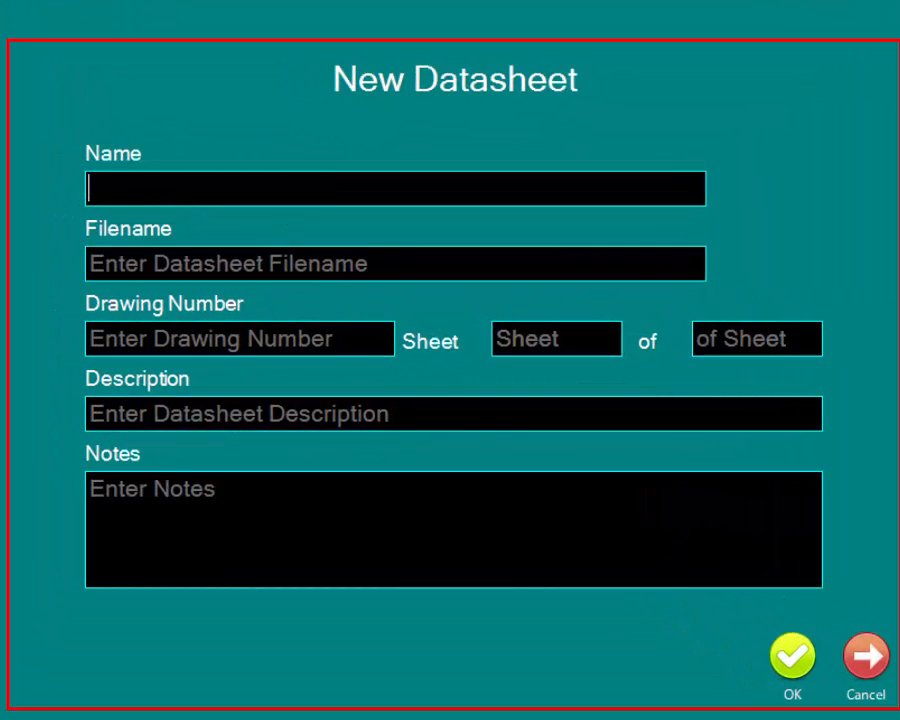
{"action": "type", "text": "10-PT-"}
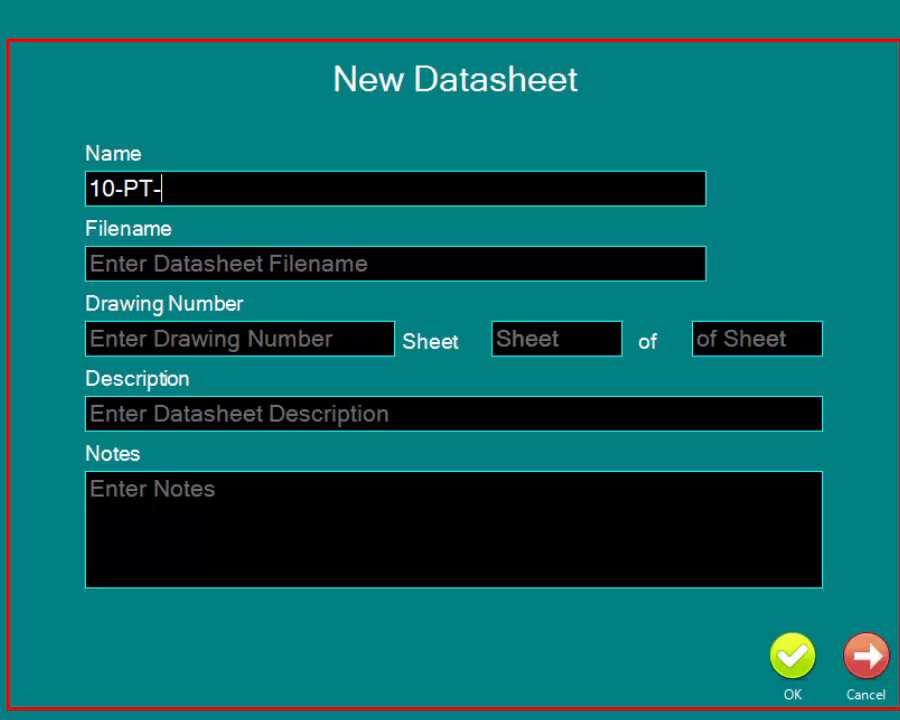
{"action": "type", "text": "01"}
{"action": "key", "text": "Tab"}
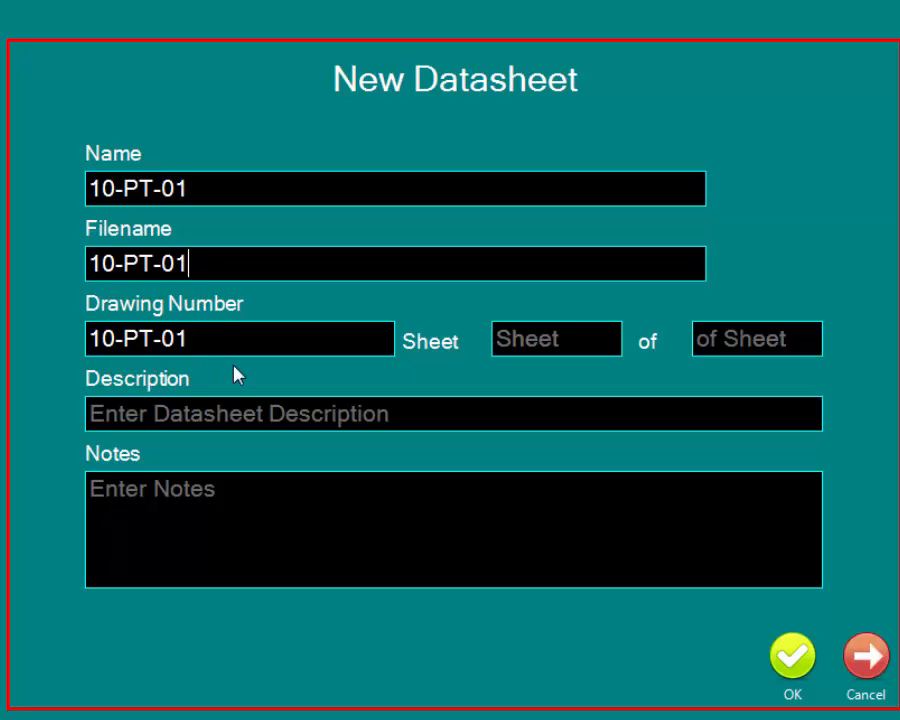
{"action": "key", "text": "Tab"}
{"action": "left_click", "coordinate": [565, 352]}
{"action": "type", "text": "1"}
{"action": "key", "text": "Tab"}
{"action": "type", "text": "1"}
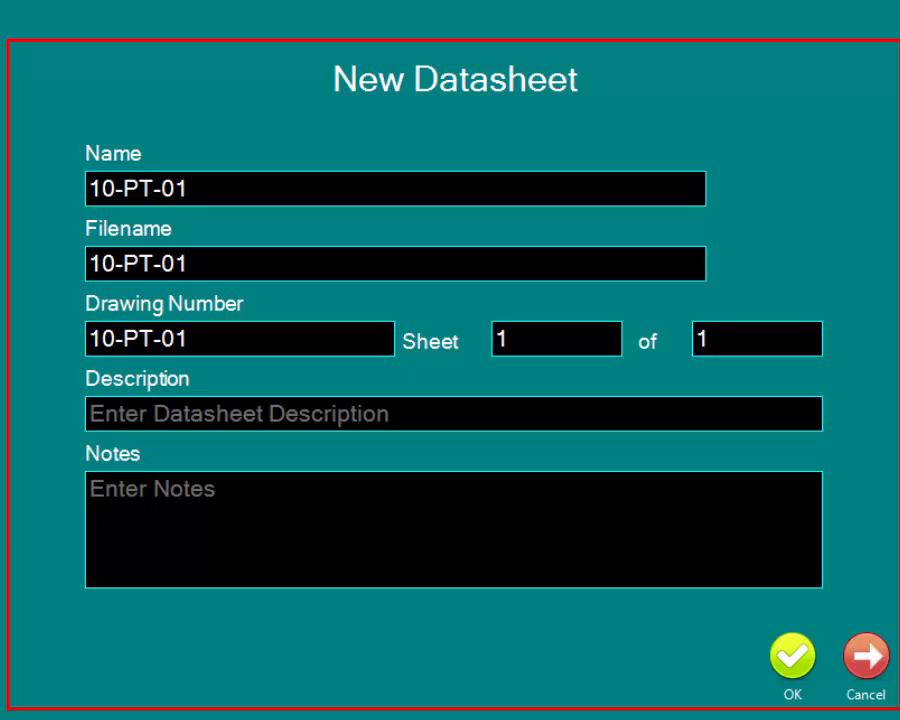
{"action": "left_click", "coordinate": [792, 668]}
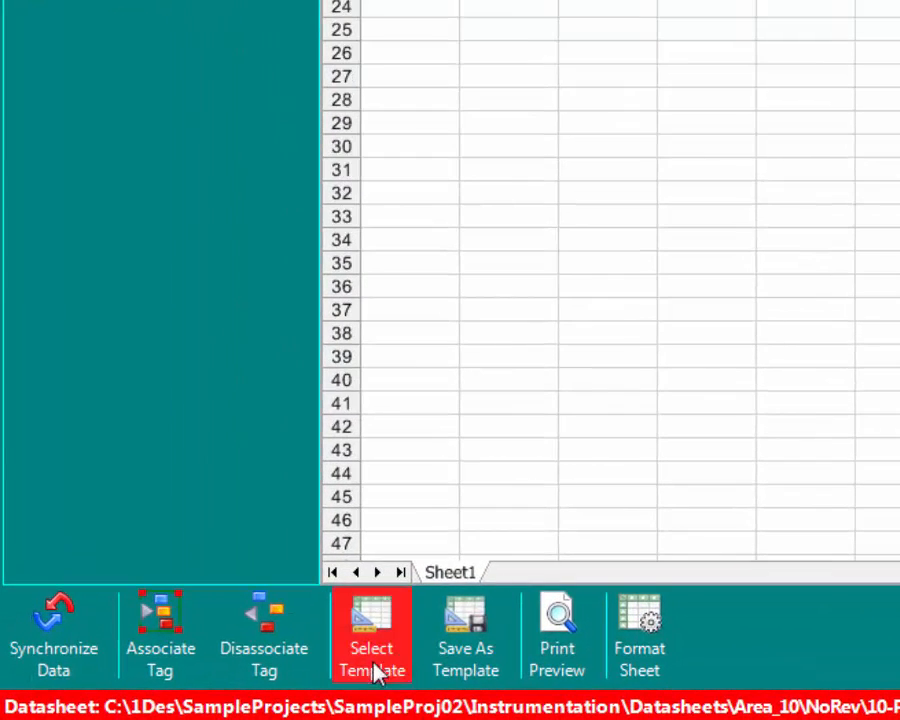
Step: Find the library template "PT Pressure Instruments (S20_40).xls" by searching for "pt" and apply it to the datasheet
{"action": "left_click", "coordinate": [375, 660]}
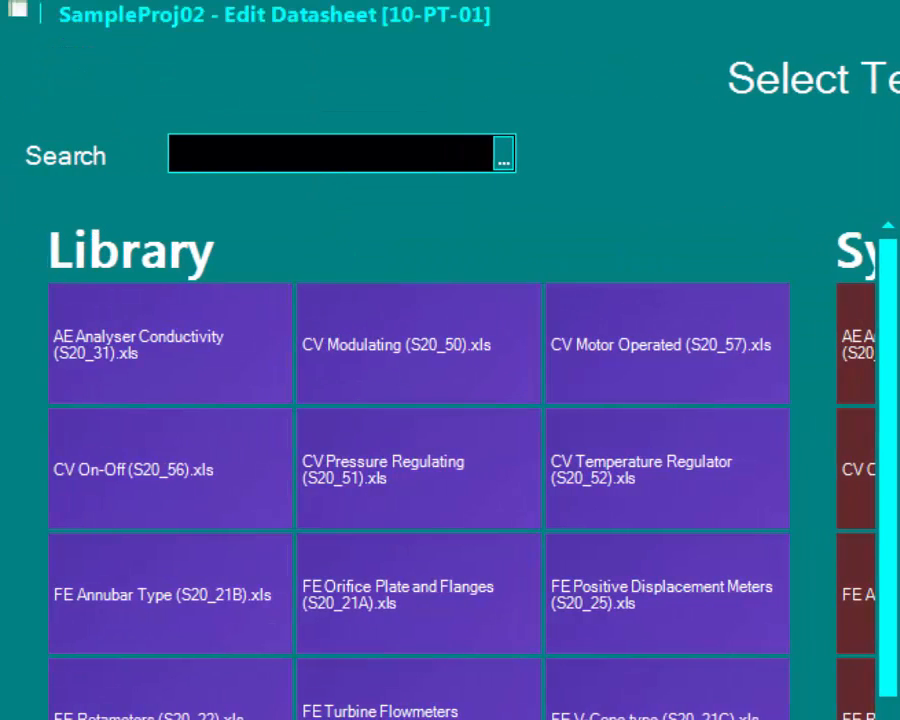
{"action": "type", "text": "p"}
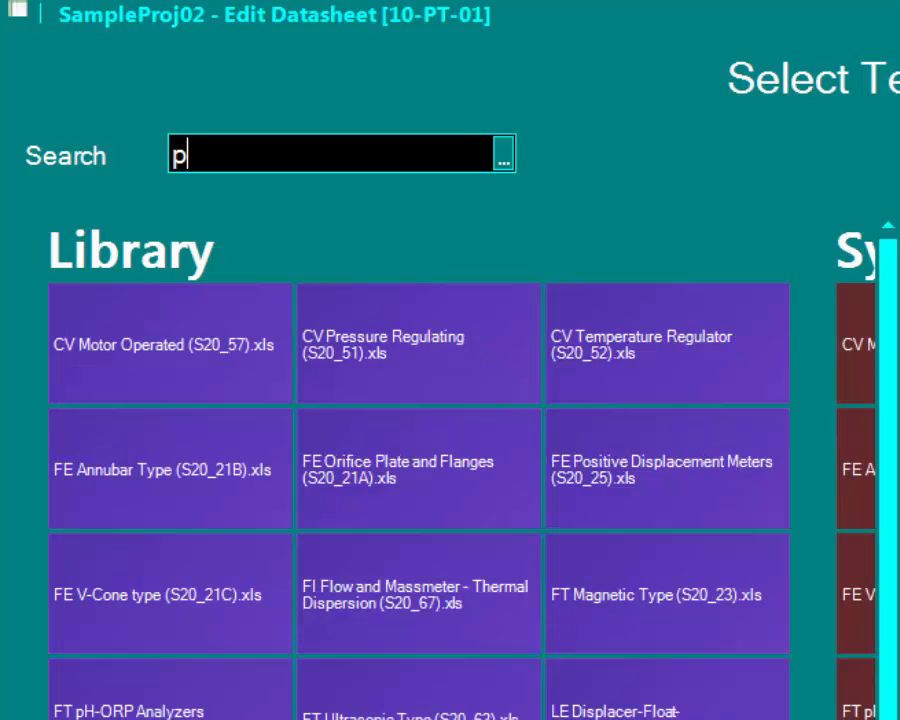
{"action": "type", "text": "t"}
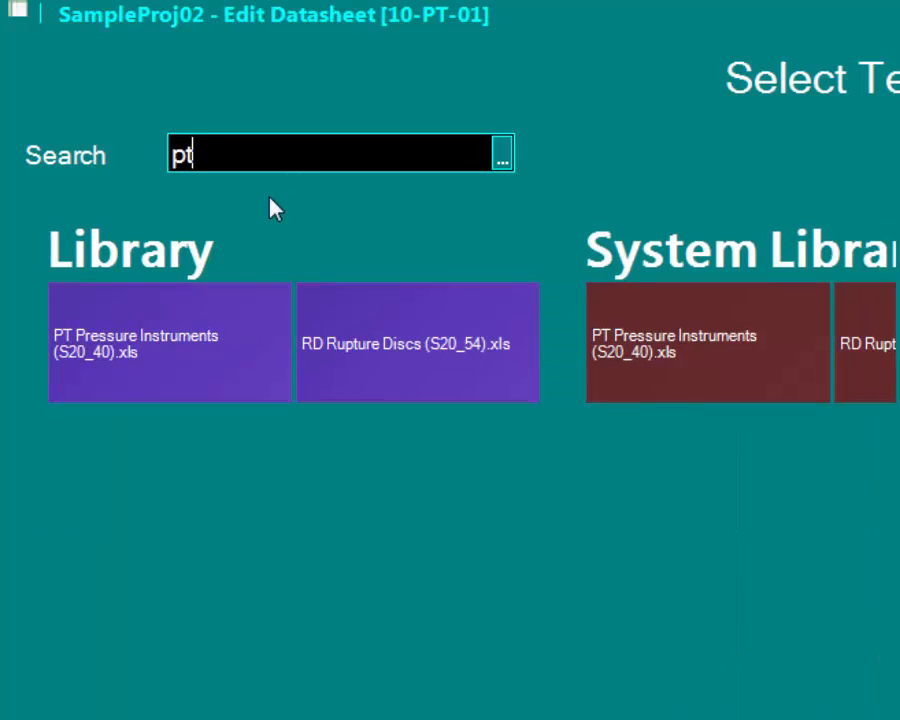
{"action": "left_click", "coordinate": [128, 366]}
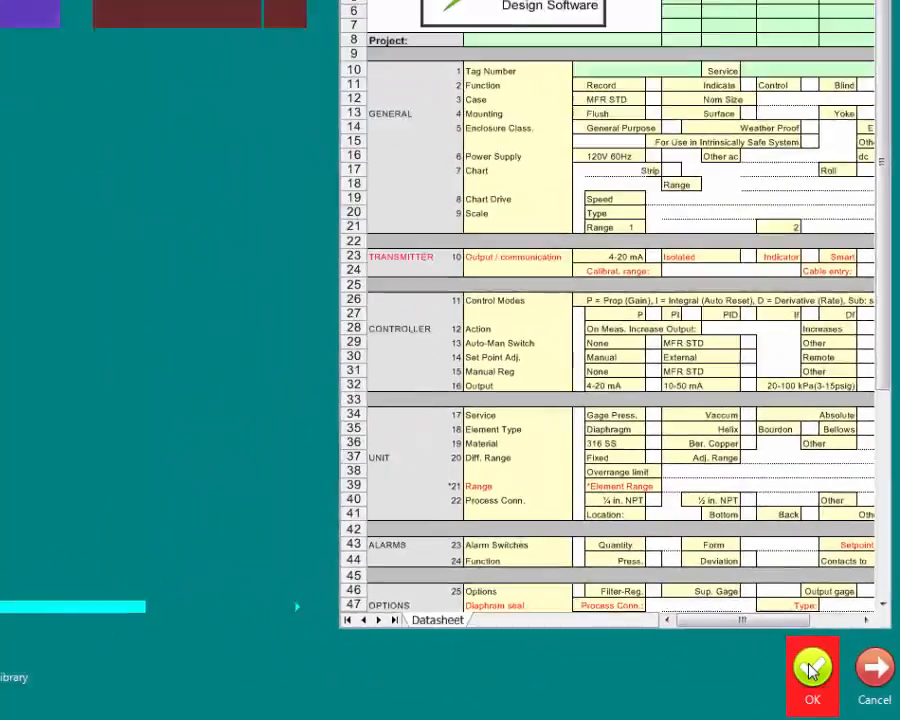
{"action": "left_click", "coordinate": [812, 670]}
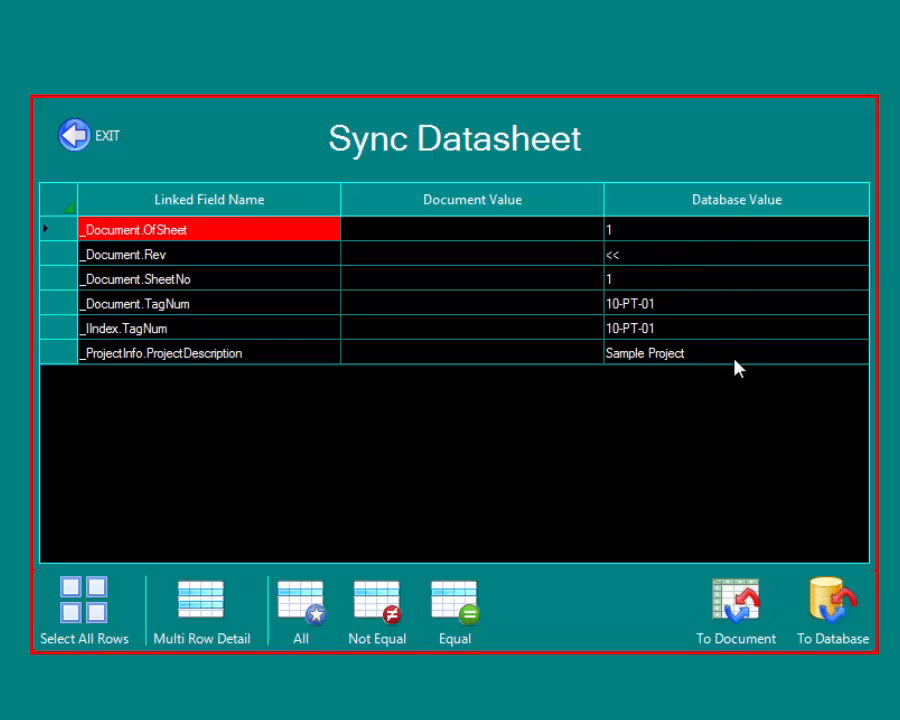
Step: Synchronize all linked field rows from the database to the document
{"action": "left_click", "coordinate": [84, 600]}
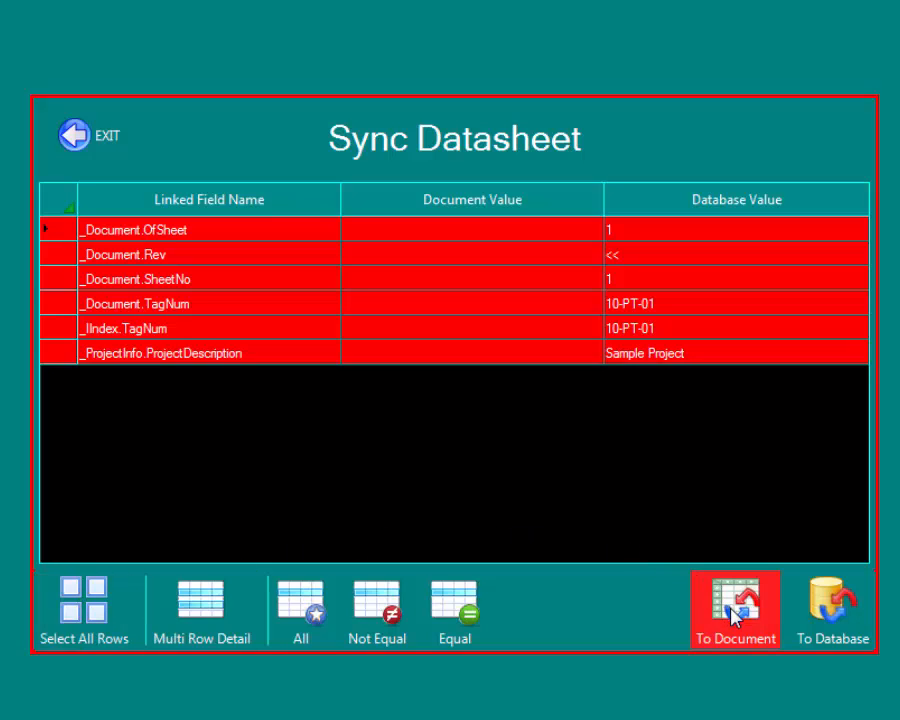
{"action": "left_click", "coordinate": [735, 612]}
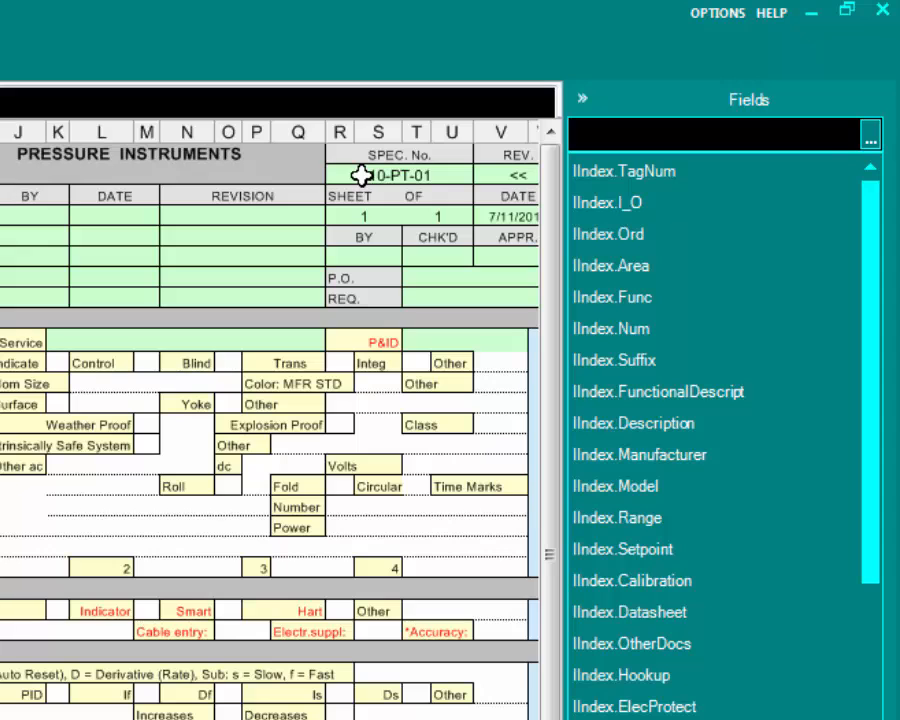
Step: Inspect the linked cells for spec number, revision, sheet numbers, date and tag number, and locate the _IIndex.Manufacturer link
{"action": "left_click", "coordinate": [360, 176]}
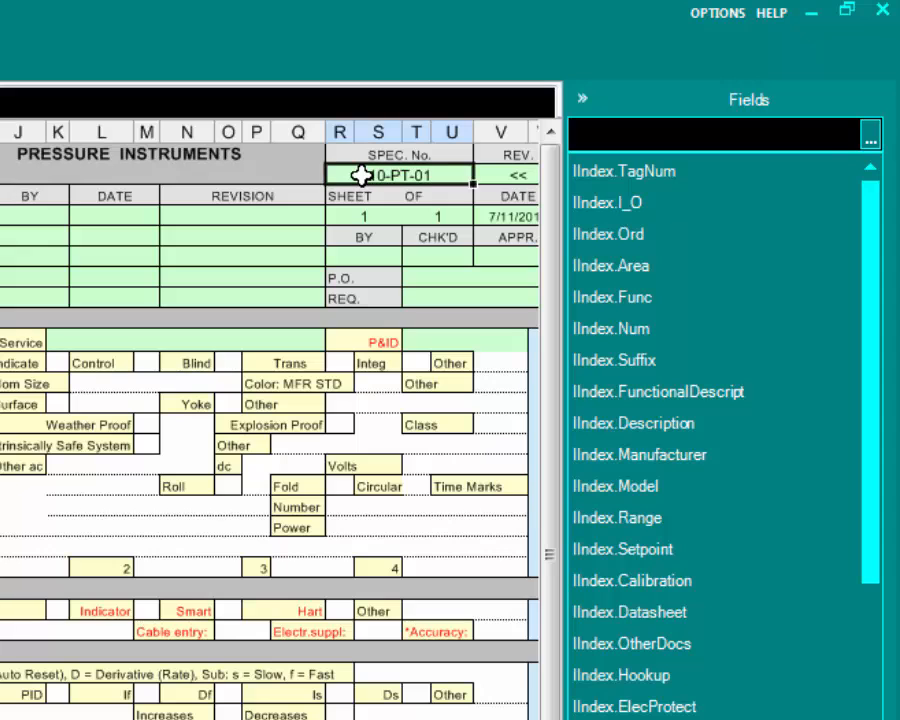
{"action": "left_click", "coordinate": [518, 175]}
{"action": "left_click", "coordinate": [398, 216]}
{"action": "left_click", "coordinate": [437, 216]}
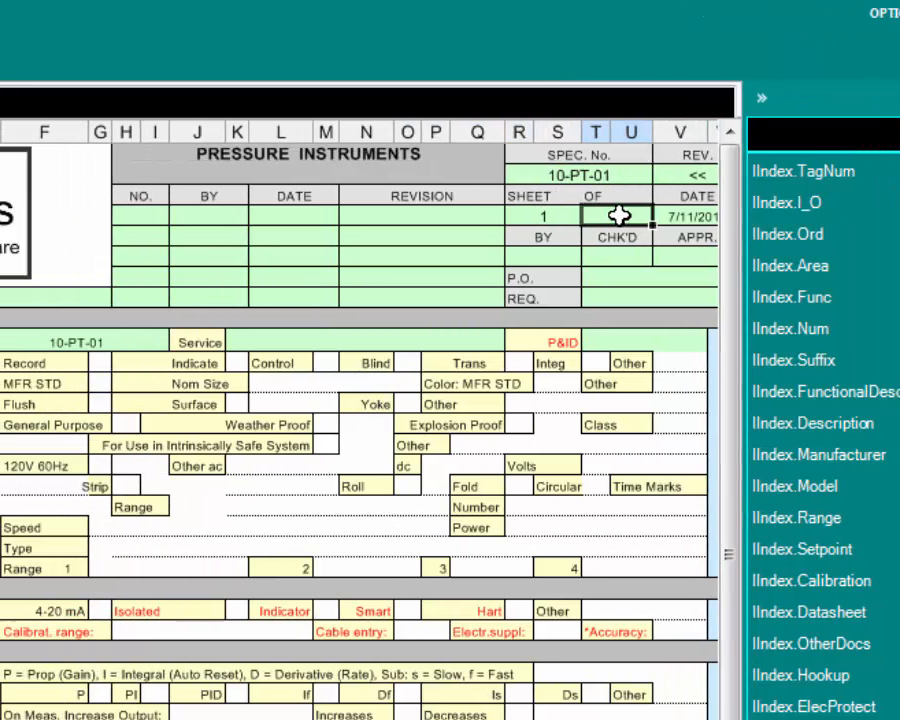
{"action": "left_click", "coordinate": [512, 216]}
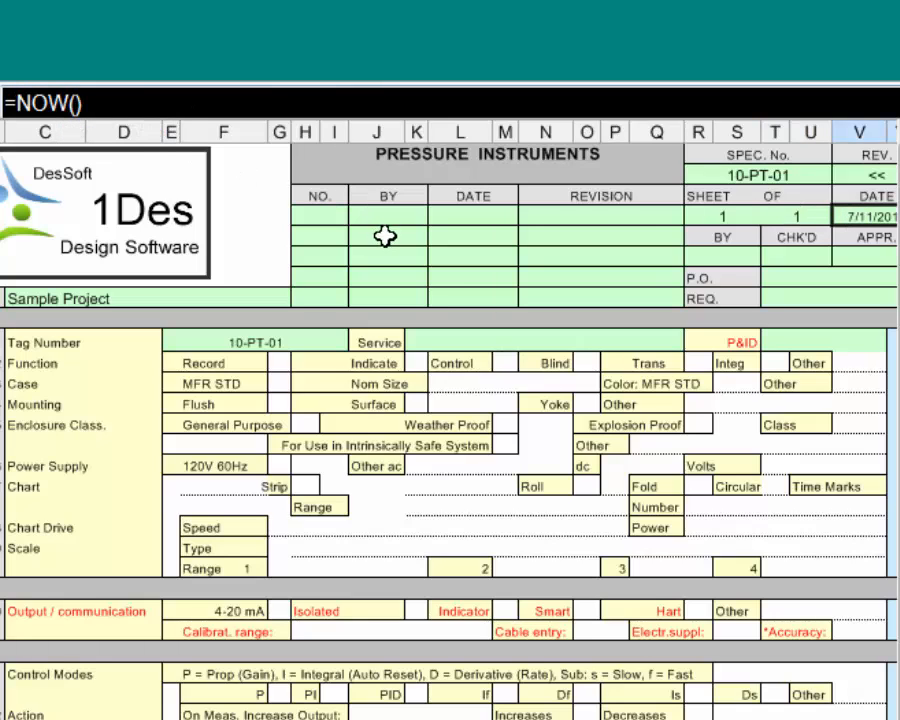
{"action": "left_click", "coordinate": [220, 343]}
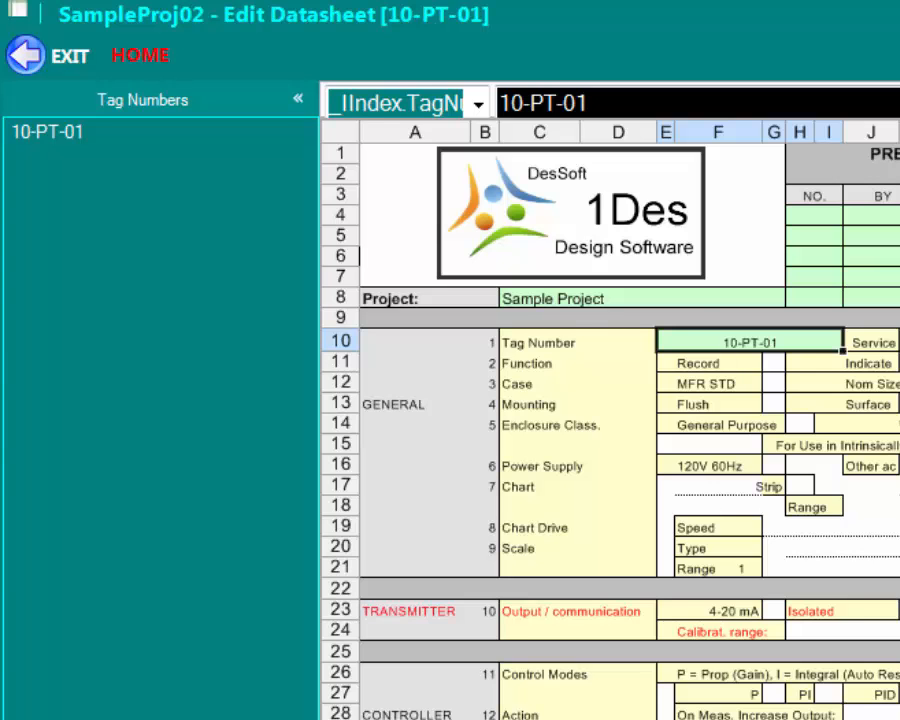
{"action": "left_click", "coordinate": [478, 104]}
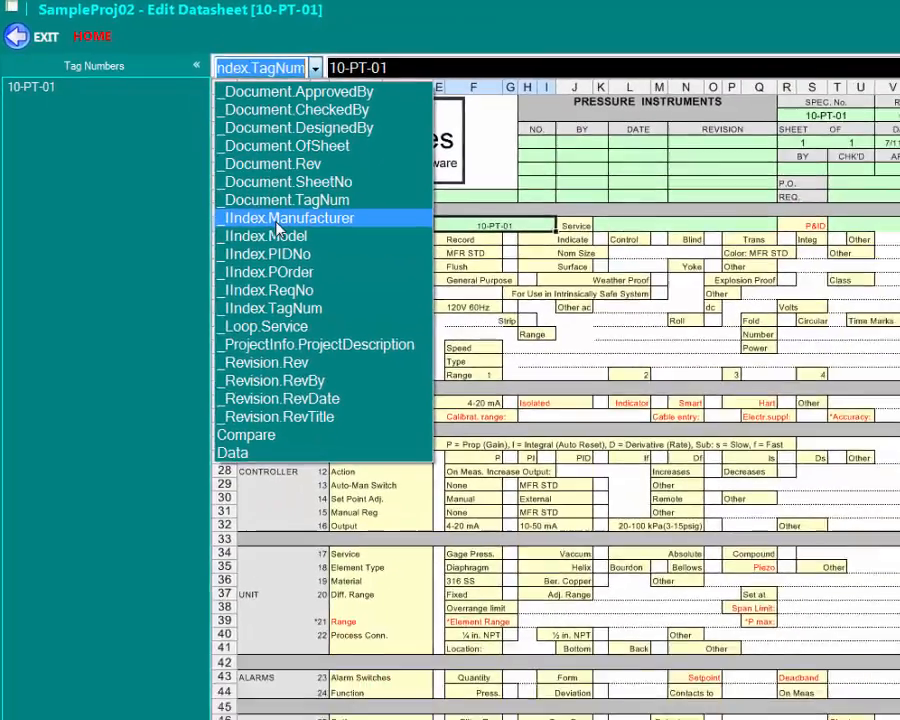
{"action": "left_click", "coordinate": [277, 218]}
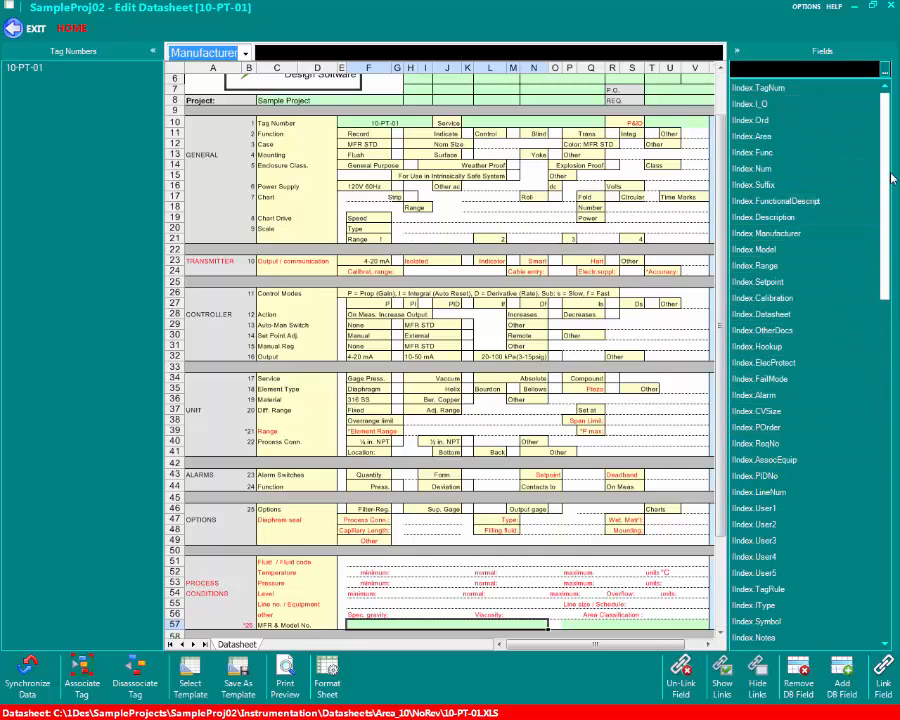
Step: Link the database field ProjectInfo.ProjectNumber to cell G7 in the datasheet header
{"action": "left_click_drag", "start_coordinate": [889, 178], "coordinate": [886, 535]}
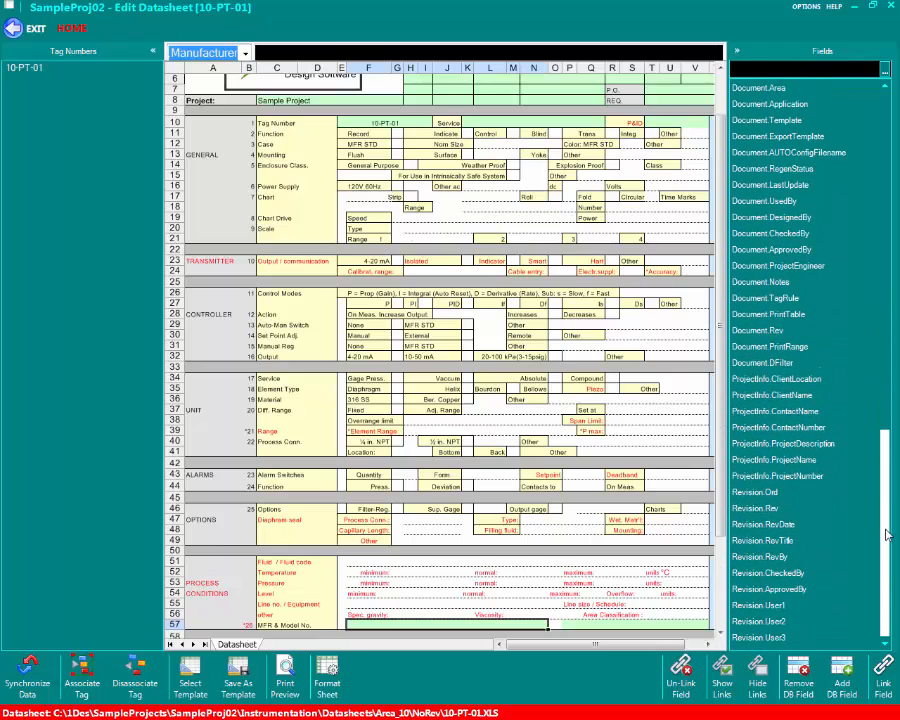
{"action": "left_click", "coordinate": [737, 479]}
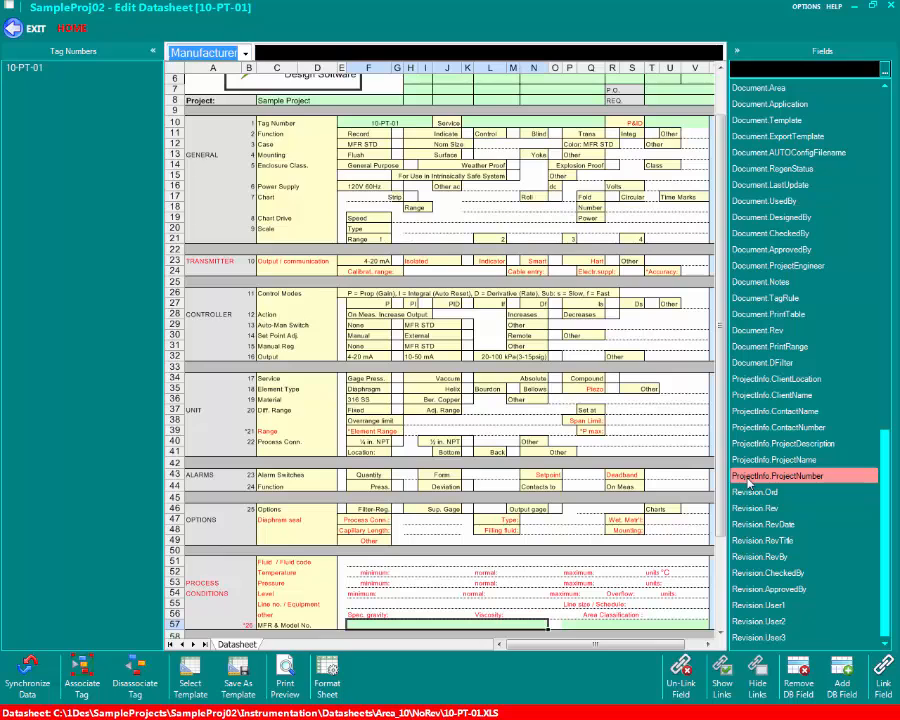
{"action": "scroll", "coordinate": [723, 470], "scroll_direction": "up", "scroll_amount": 2}
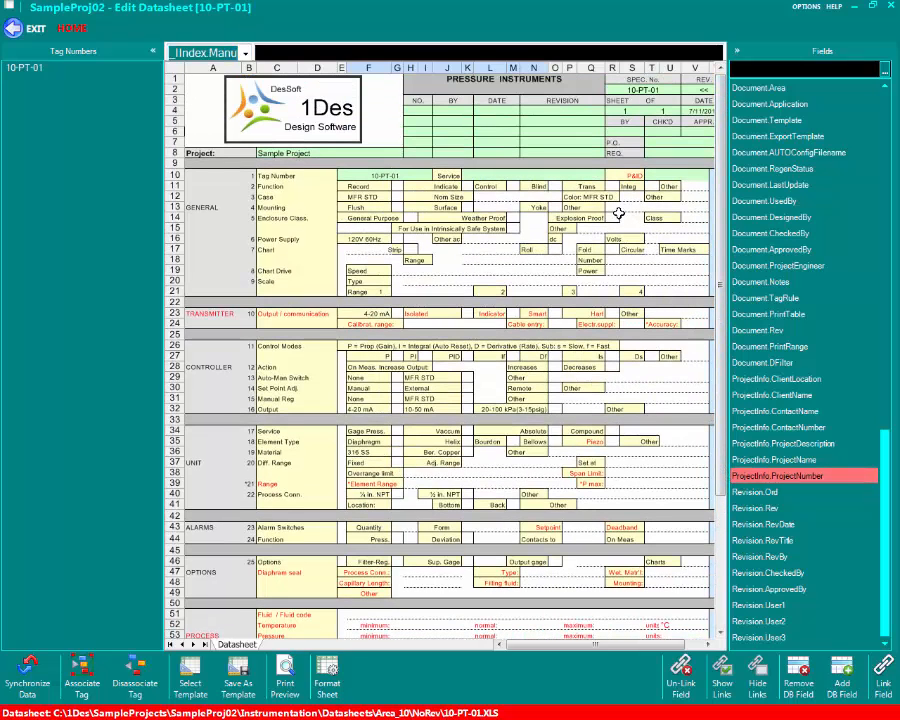
{"action": "left_click", "coordinate": [397, 141]}
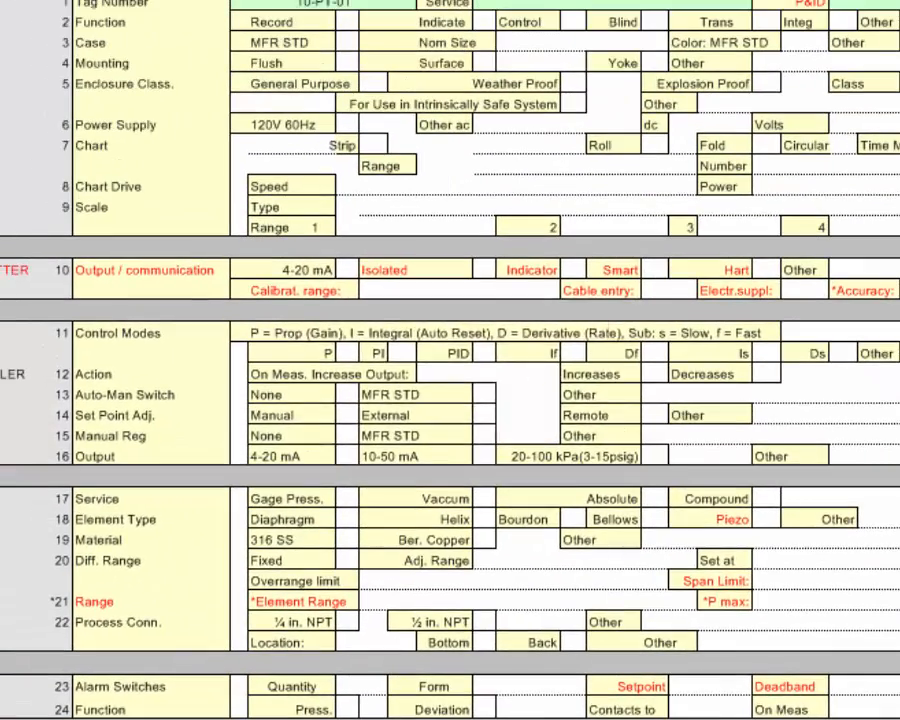
{"action": "left_click", "coordinate": [868, 636]}
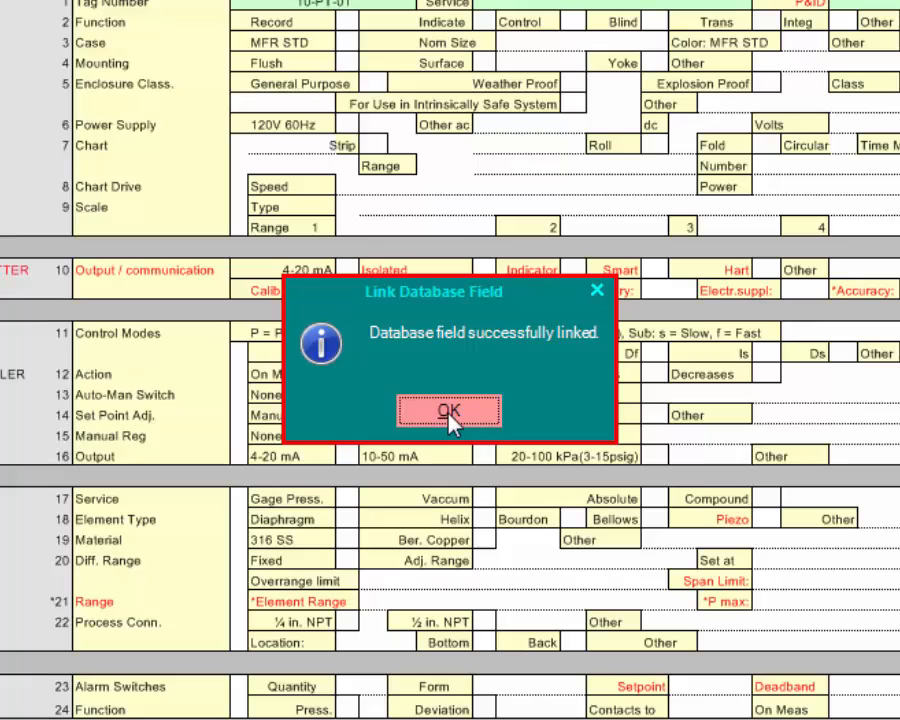
{"action": "left_click", "coordinate": [448, 412]}
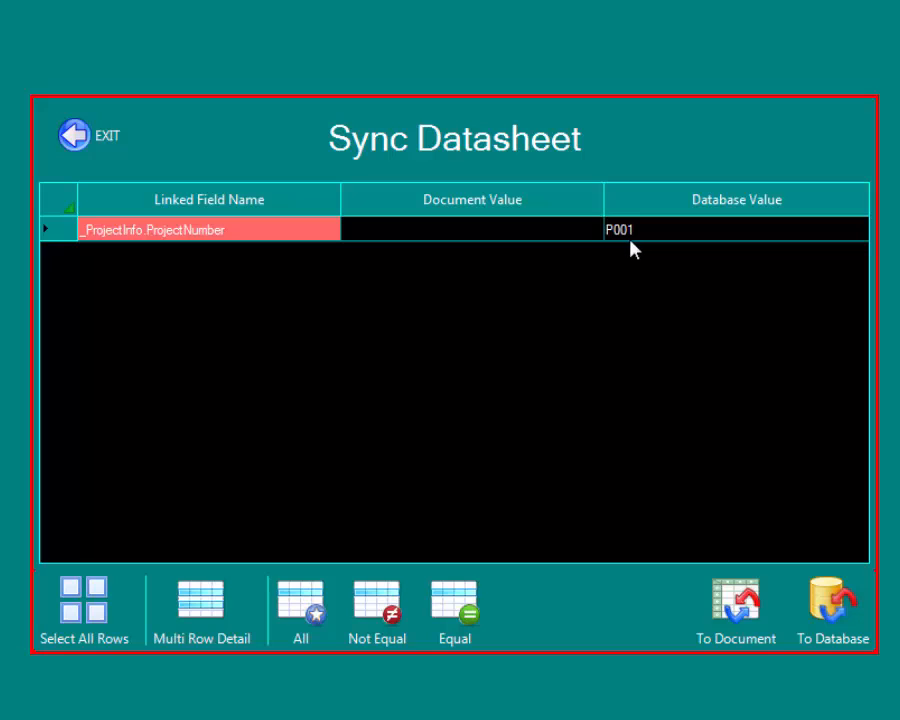
Step: Synchronize the _ProjectInfo.ProjectNumber value P001 from the database to the document and leave the sync window
{"action": "left_click", "coordinate": [466, 232]}
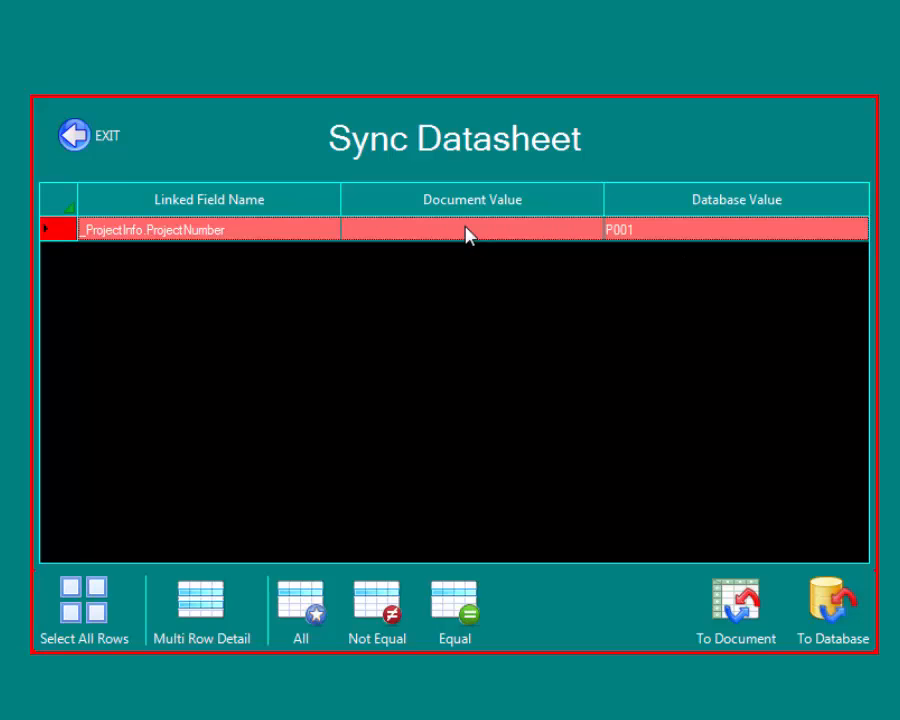
{"action": "left_click", "coordinate": [722, 637]}
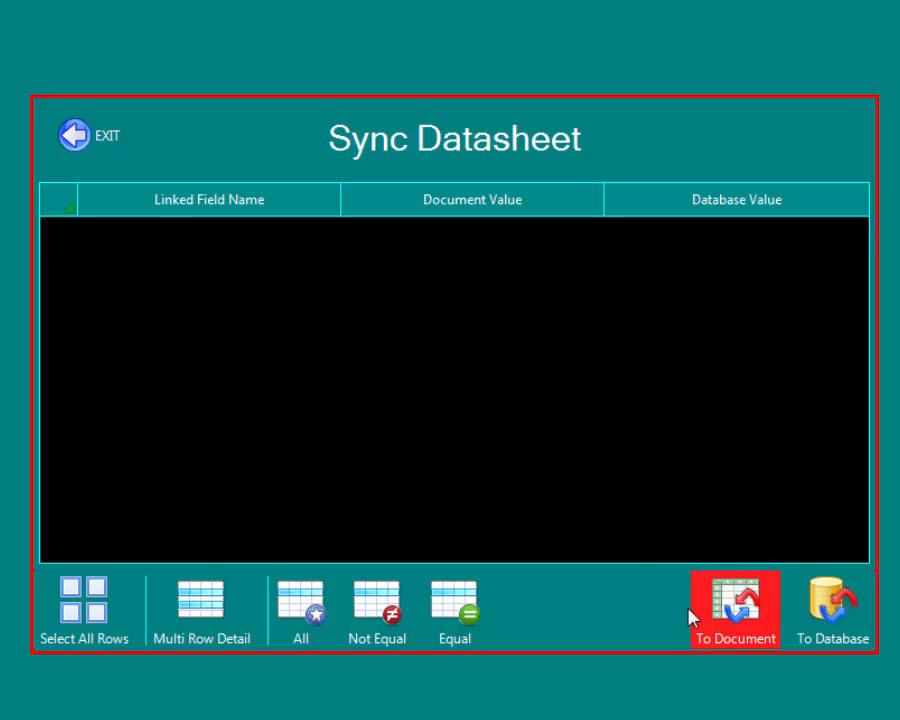
{"action": "left_click", "coordinate": [95, 145]}
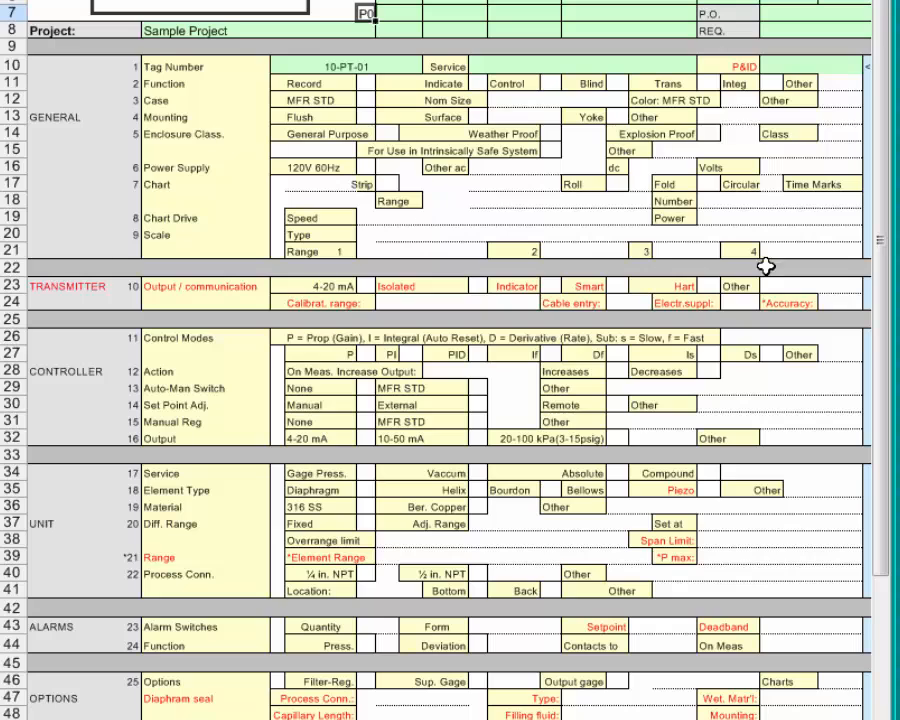
Step: Select the normal temperature cell M52 and add a new database field named Temperature_Normal with the value 45
{"action": "left_click_drag", "start_coordinate": [884, 255], "coordinate": [892, 512]}
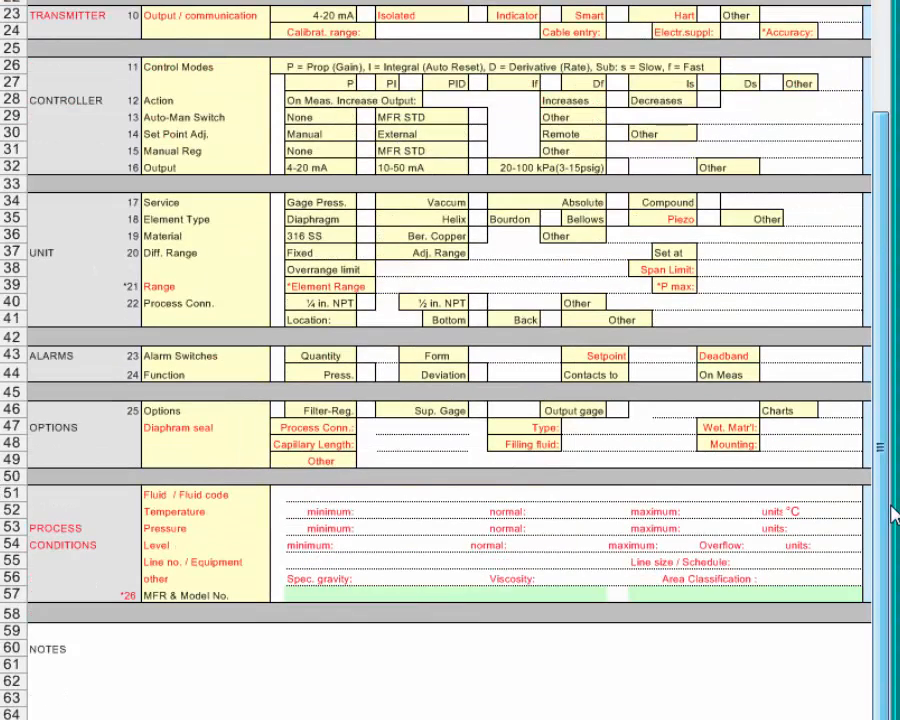
{"action": "left_click", "coordinate": [548, 511]}
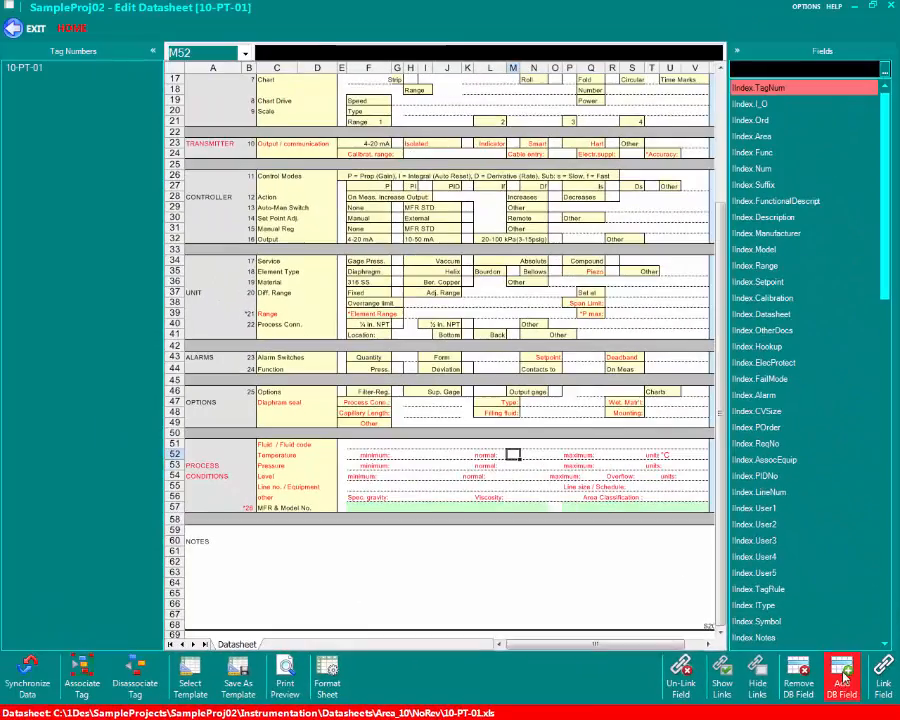
{"action": "left_click", "coordinate": [787, 645]}
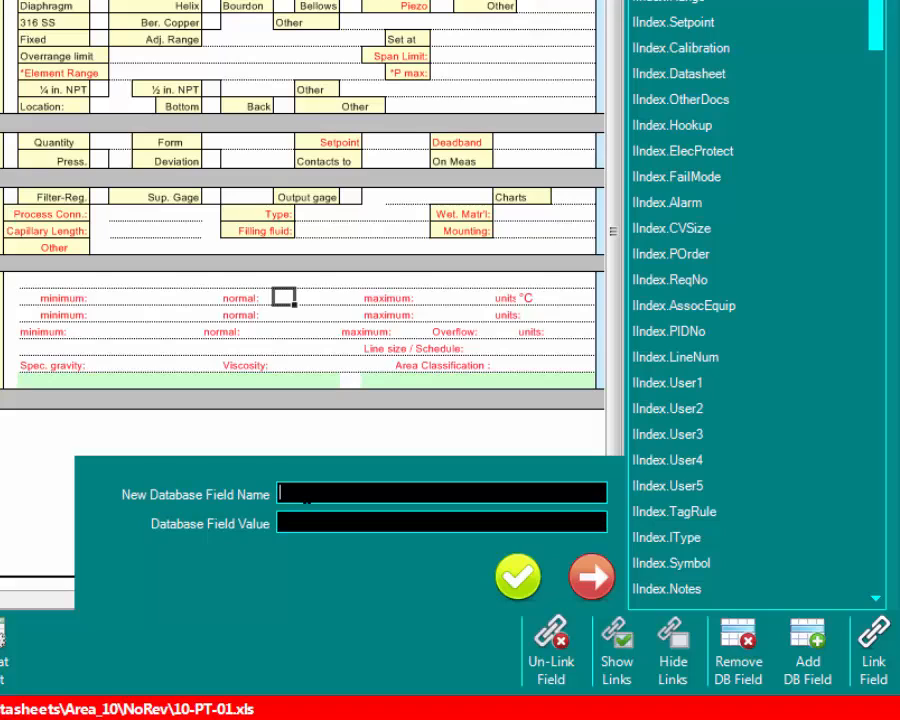
{"action": "type", "text": "Temperature_Normal_"}
{"action": "left_click", "coordinate": [352, 522]}
{"action": "type", "text": "45"}
{"action": "left_click", "coordinate": [516, 576]}
{"action": "left_click", "coordinate": [593, 580]}
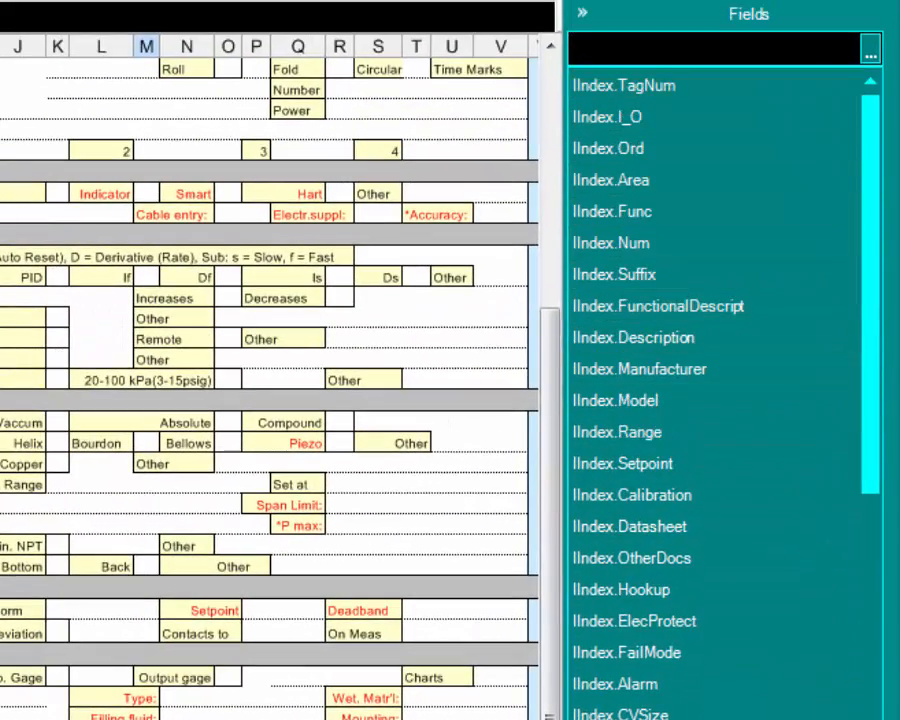
Step: Find Datasheet.Temperature_Normal among the fields, link it to cell M52 and check it in the list of linked names
{"action": "type", "text": "temp"}
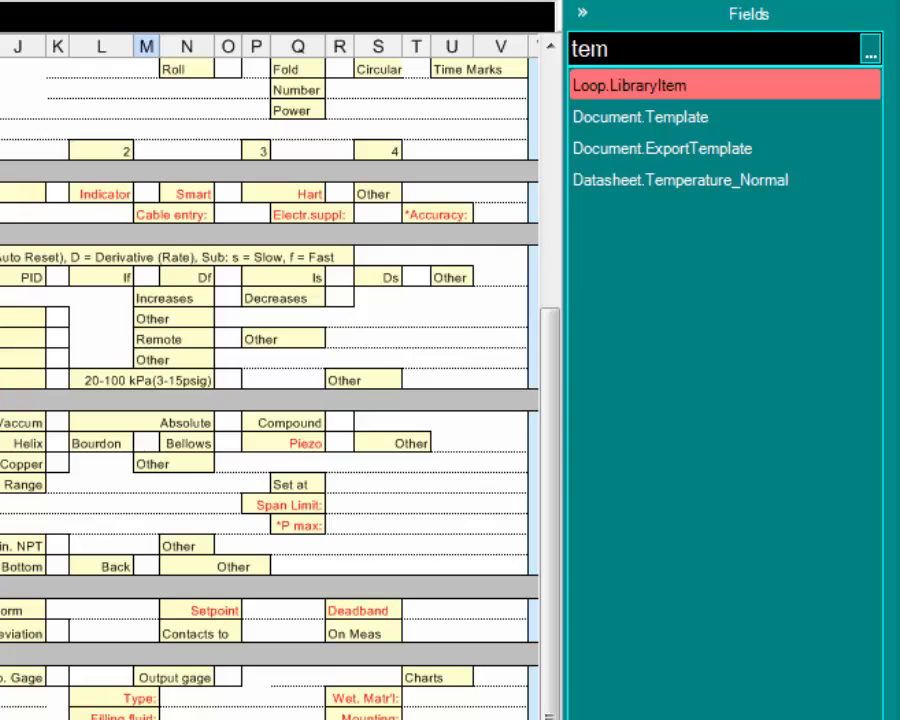
{"action": "type", "text": "e"}
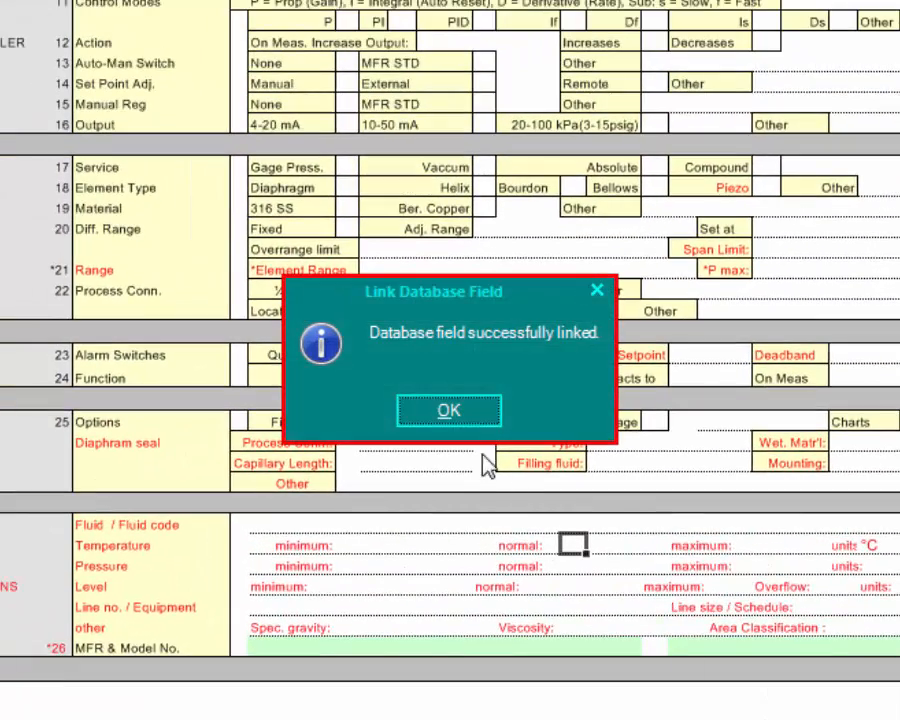
{"action": "left_click", "coordinate": [449, 411]}
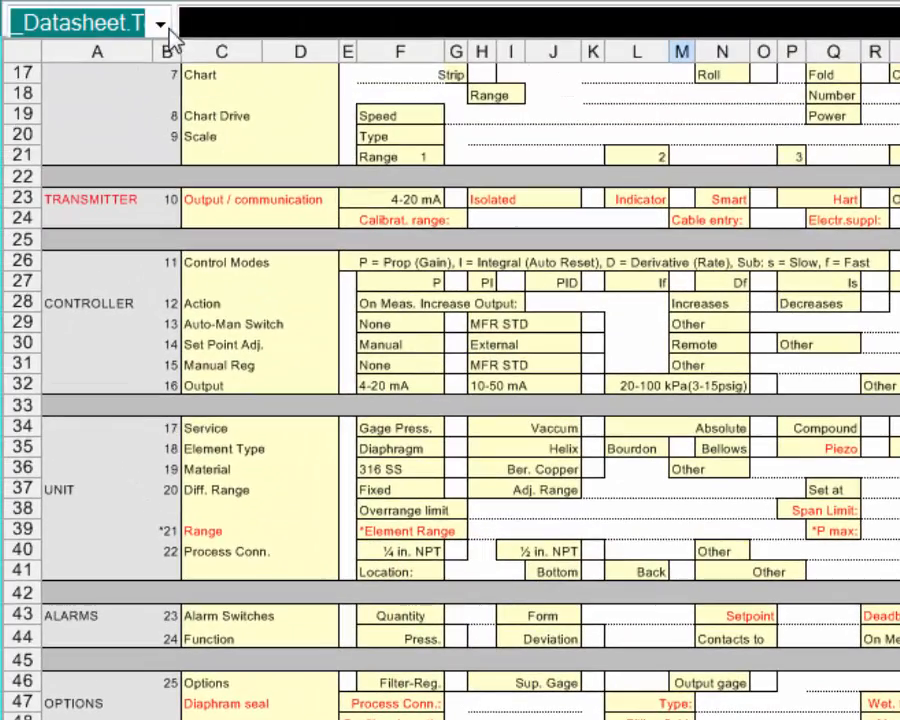
{"action": "left_click", "coordinate": [153, 7]}
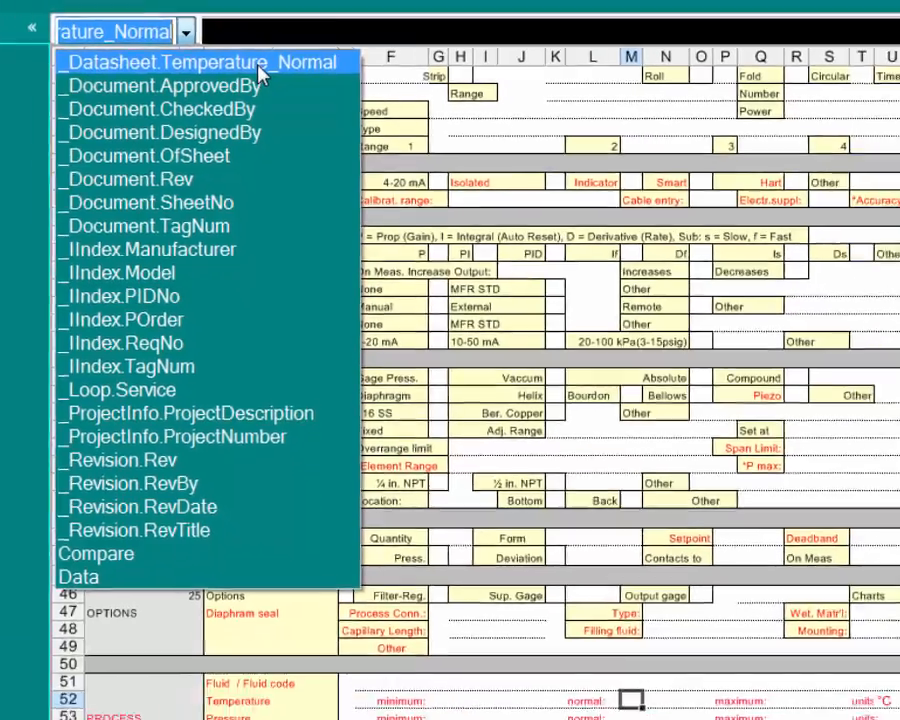